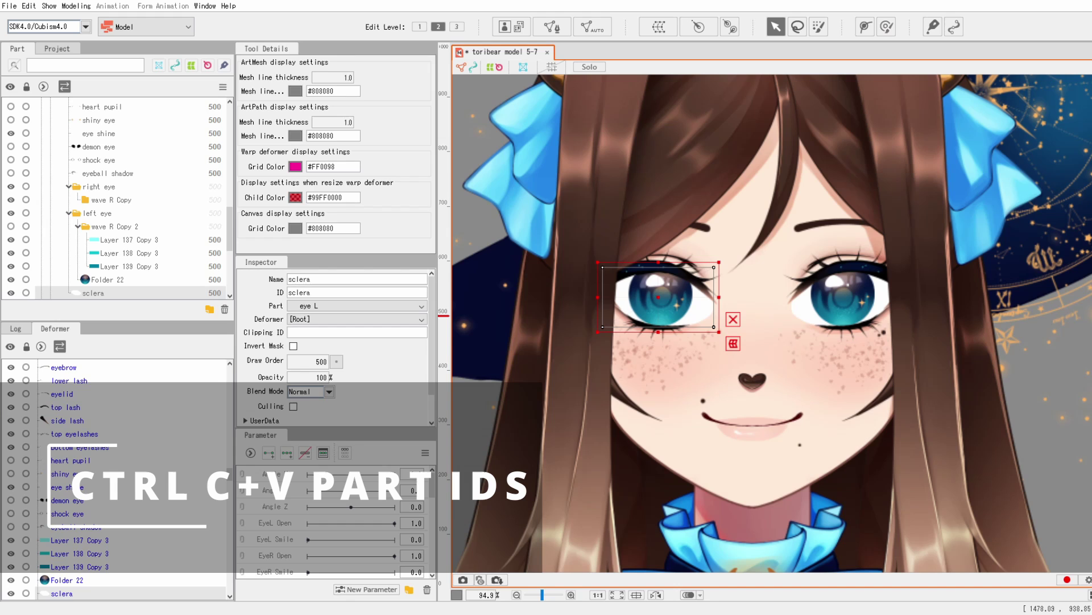
Step: Set the left iris layer's (Folder 22) clipping ID to sclera and test the mask with a trial move
{"action": "left_click", "coordinate": [603, 307]}
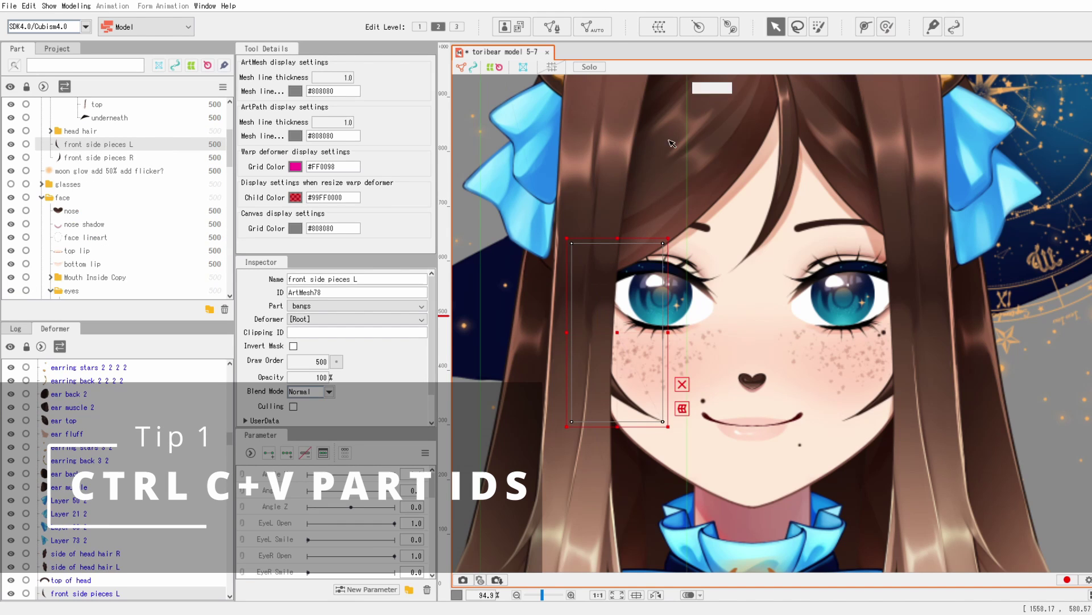
{"action": "left_click", "coordinate": [694, 304]}
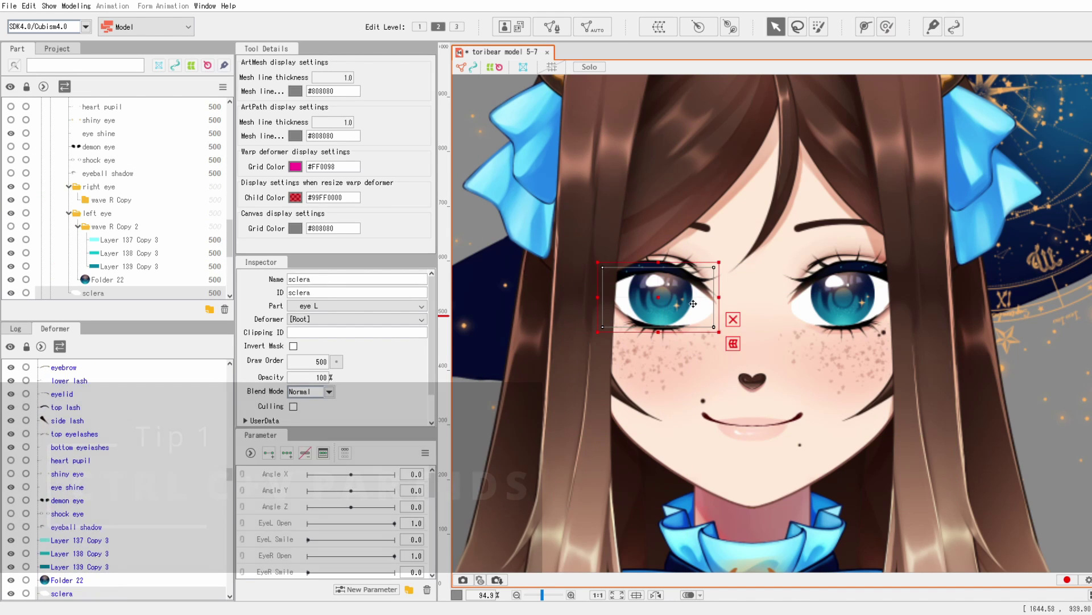
{"action": "left_click", "coordinate": [682, 309]}
{"action": "mouse_move", "coordinate": [683, 309]}
{"action": "left_mouse_down"}
{"action": "mouse_move", "coordinate": [709, 250]}
{"action": "mouse_move", "coordinate": [742, 271]}
{"action": "mouse_move", "coordinate": [660, 293]}
{"action": "mouse_move", "coordinate": [689, 290]}
{"action": "mouse_move", "coordinate": [634, 291]}
{"action": "mouse_move", "coordinate": [707, 291]}
{"action": "mouse_move", "coordinate": [641, 293]}
{"action": "mouse_move", "coordinate": [668, 305]}
{"action": "left_mouse_up"}
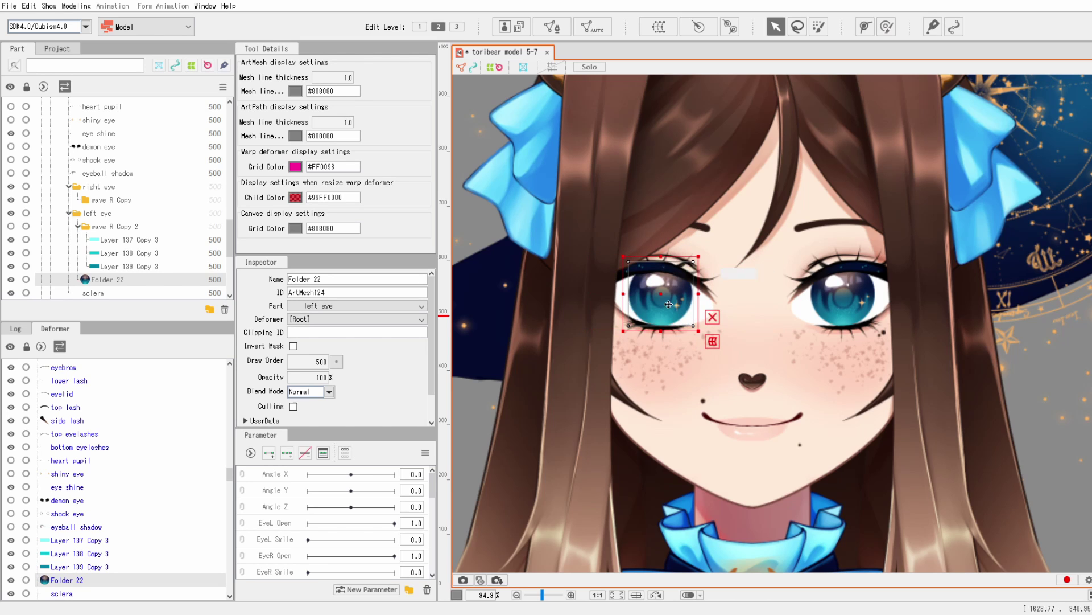
{"action": "left_click", "coordinate": [706, 312]}
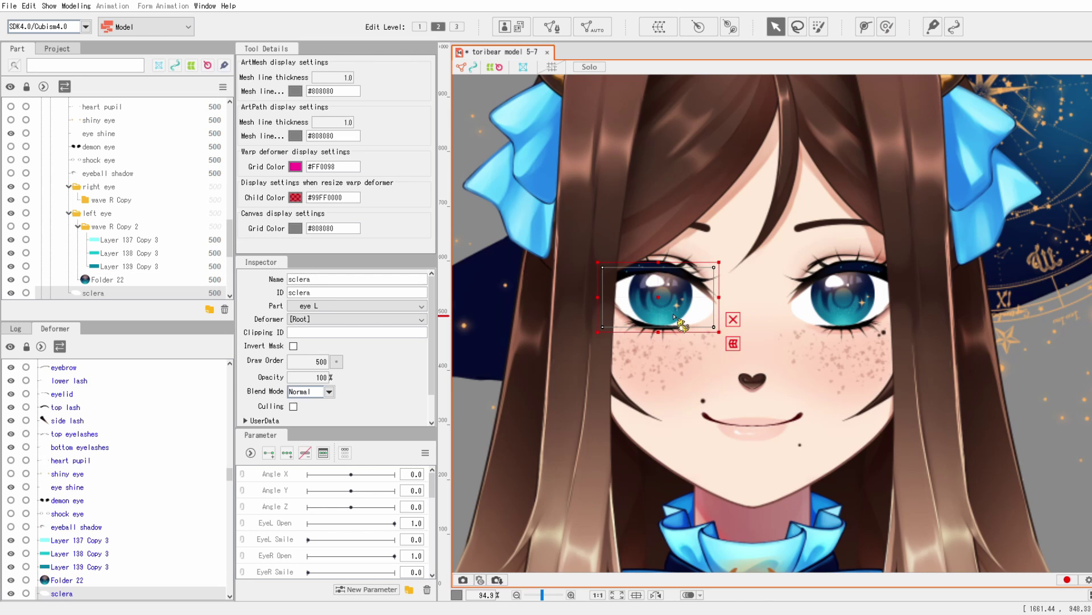
{"action": "left_click", "coordinate": [655, 318]}
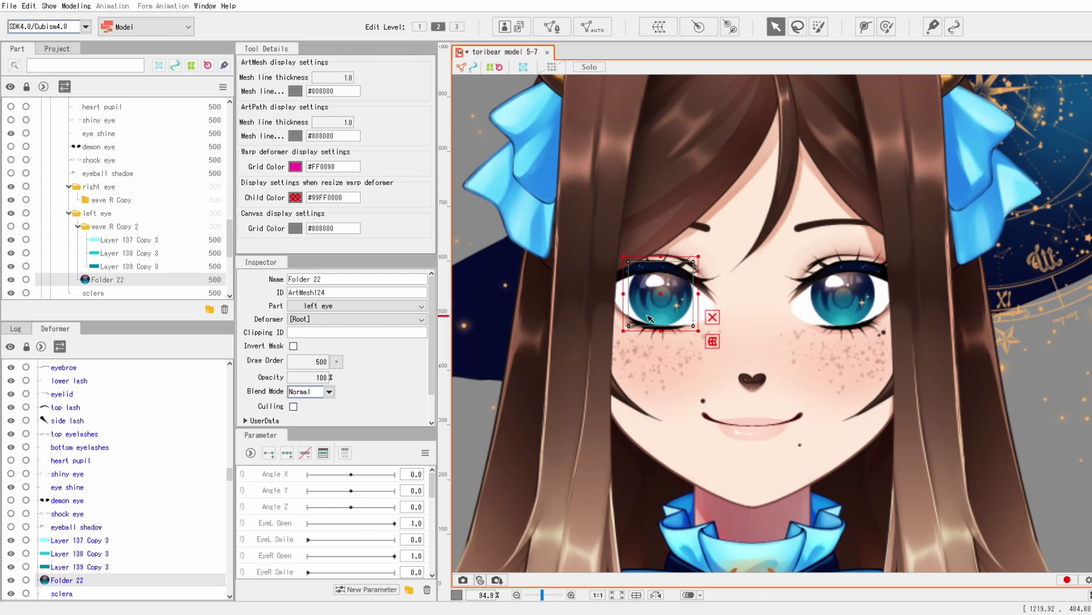
{"action": "left_click", "coordinate": [346, 335]}
{"action": "type", "text": "sclera"}
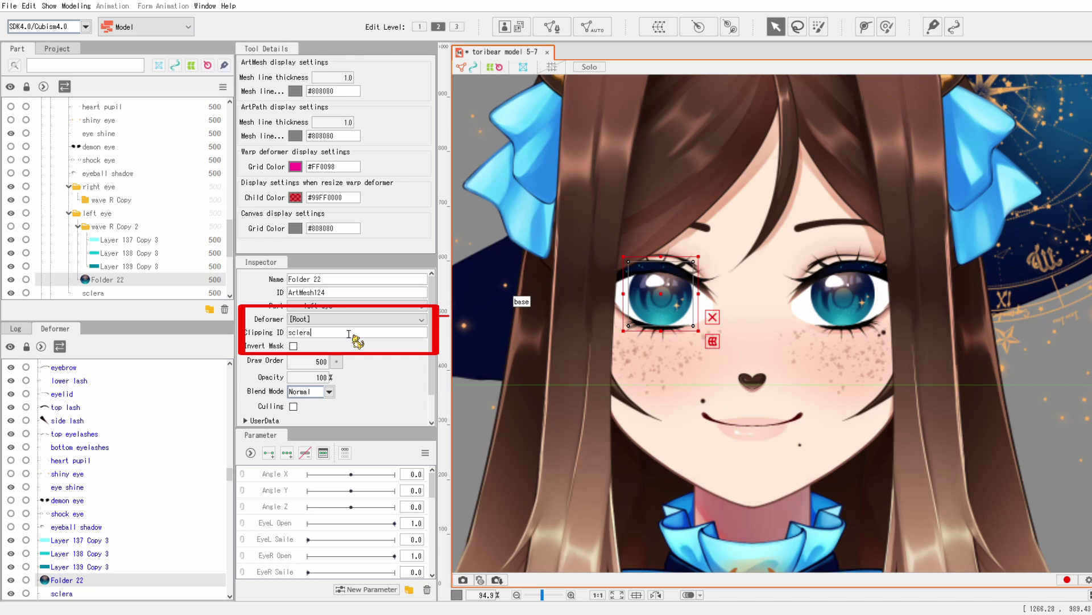
{"action": "left_click_drag", "start_coordinate": [666, 293], "coordinate": [695, 286]}
{"action": "key", "text": "ctrl+z"}
Step: Try moving the leg shadow 75% multiply layer away from the skirt and undo the move
{"action": "left_click_drag", "start_coordinate": [785, 407], "coordinate": [777, 231]}
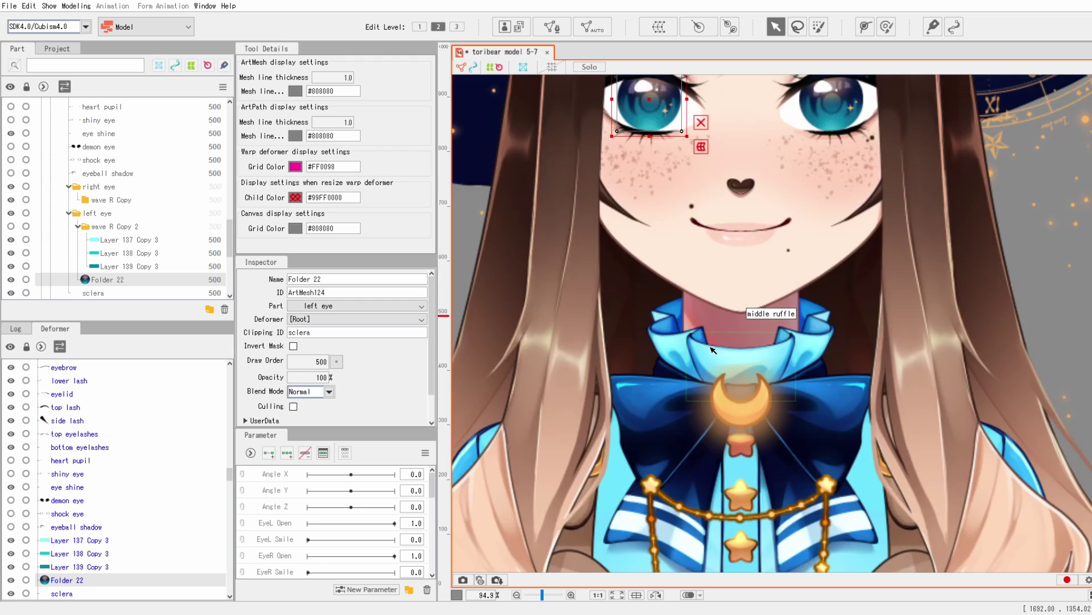
{"action": "scroll", "coordinate": [711, 346], "scroll_direction": "down", "scroll_amount": 4}
{"action": "scroll", "coordinate": [756, 377], "scroll_direction": "down", "scroll_amount": 6}
{"action": "scroll", "coordinate": [637, 338], "scroll_direction": "up", "scroll_amount": 5}
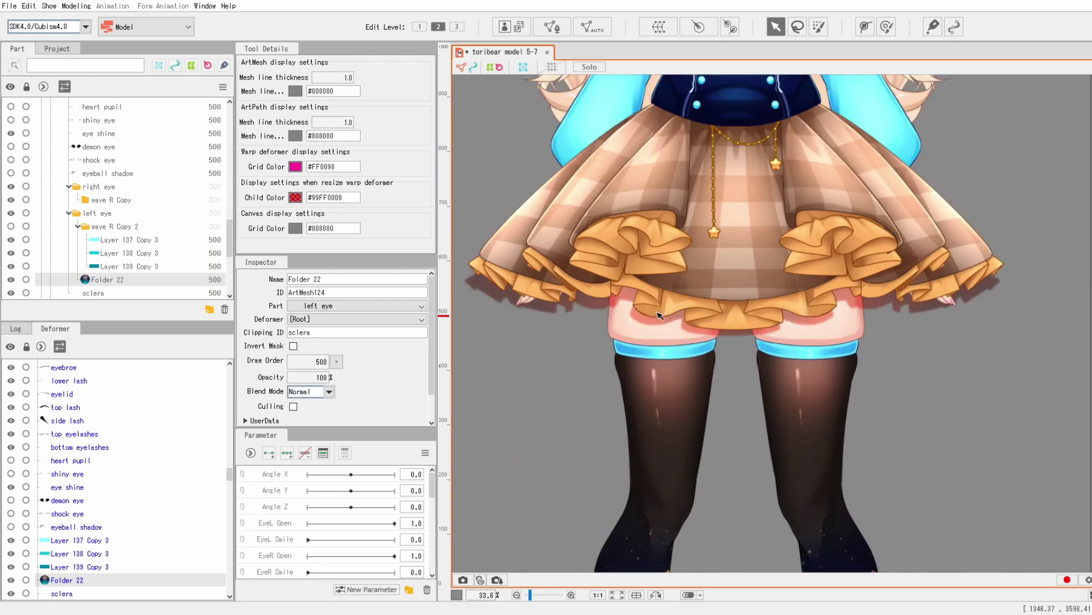
{"action": "left_click", "coordinate": [646, 347]}
{"action": "scroll", "coordinate": [647, 347], "scroll_direction": "down", "scroll_amount": 3}
{"action": "left_click_drag", "start_coordinate": [732, 352], "coordinate": [706, 346]}
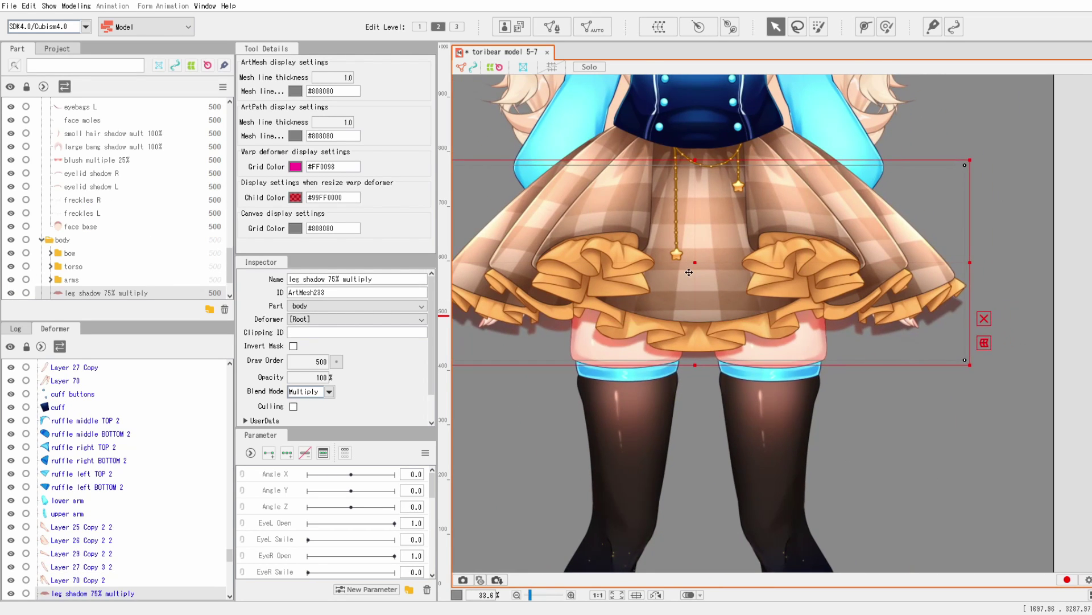
{"action": "left_click_drag", "start_coordinate": [709, 264], "coordinate": [810, 332]}
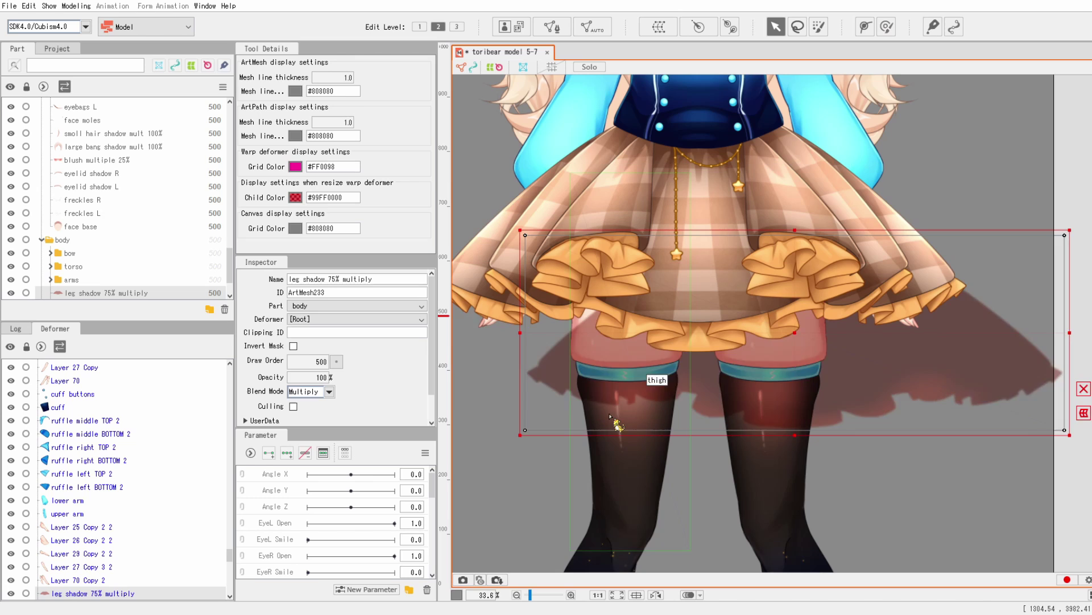
{"action": "key", "text": "ctrl+z"}
Step: Set the leg shadow's clipping ID to both thigh layers, "thigh, ArtMesh241", and test the mask with a trial move
{"action": "left_click", "coordinate": [596, 349]}
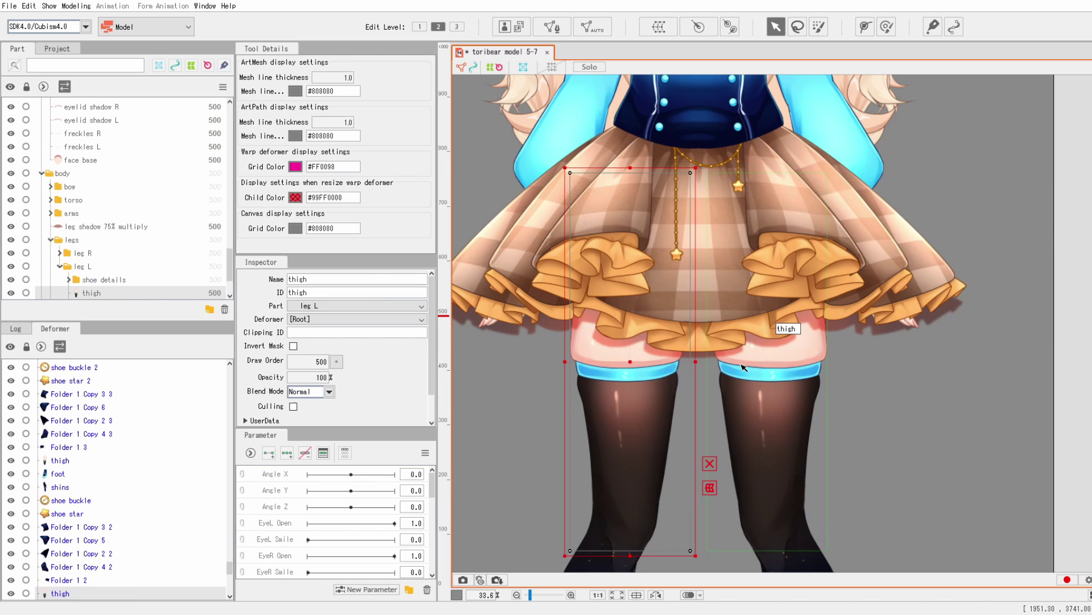
{"action": "left_click", "coordinate": [777, 369], "text": "shift"}
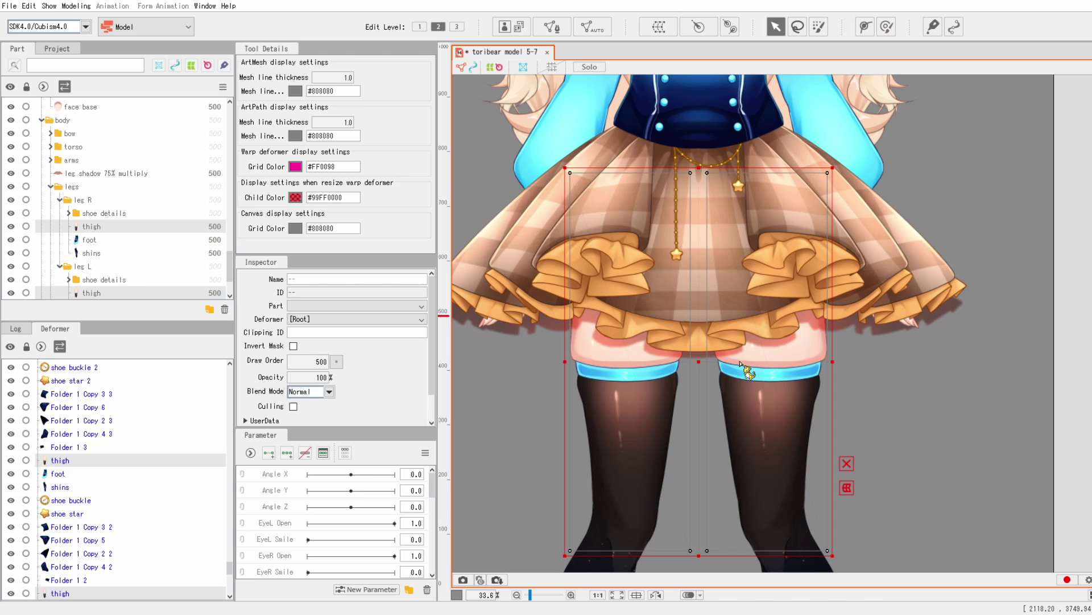
{"action": "left_click", "coordinate": [590, 319]}
{"action": "left_click", "coordinate": [321, 334]}
{"action": "type", "text": "thigh, ArtMesh241"}
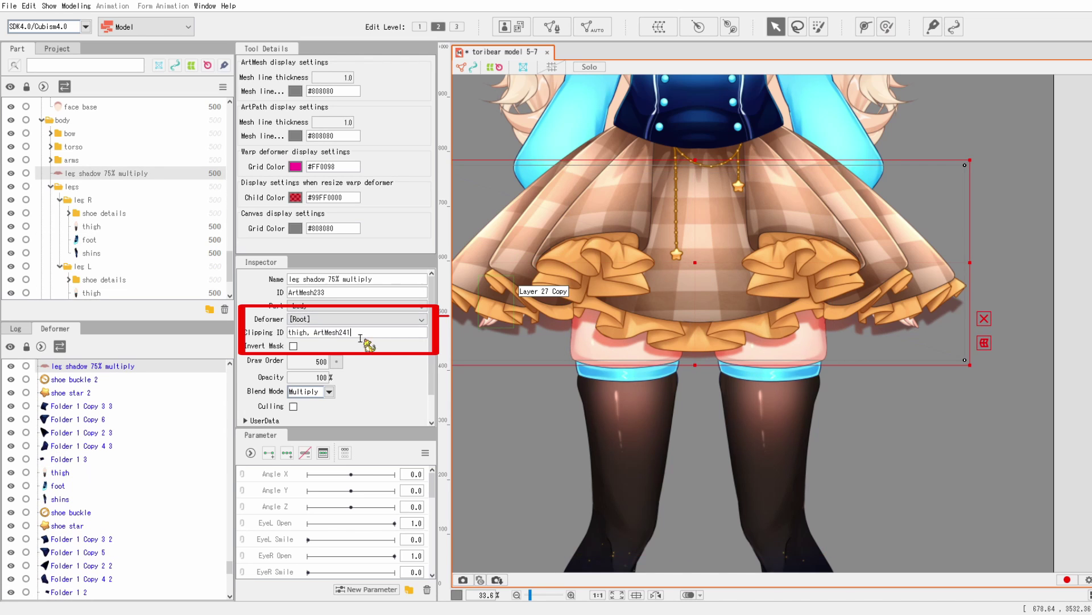
{"action": "left_click_drag", "start_coordinate": [292, 333], "coordinate": [377, 335]}
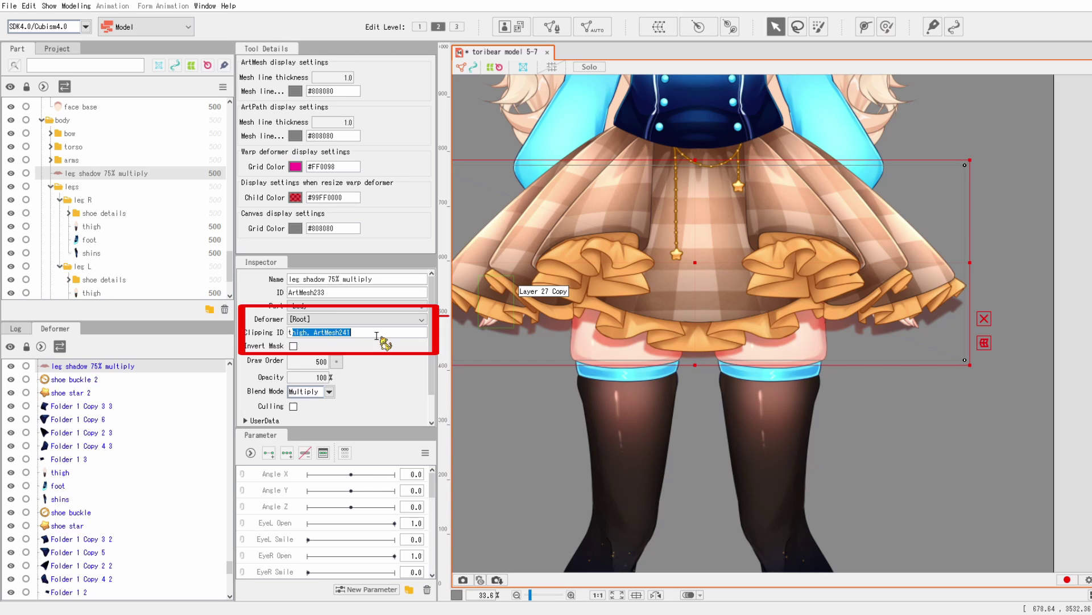
{"action": "key", "text": "Return"}
{"action": "left_click_drag", "start_coordinate": [700, 262], "coordinate": [860, 310]}
{"action": "key", "text": "ctrl+z"}
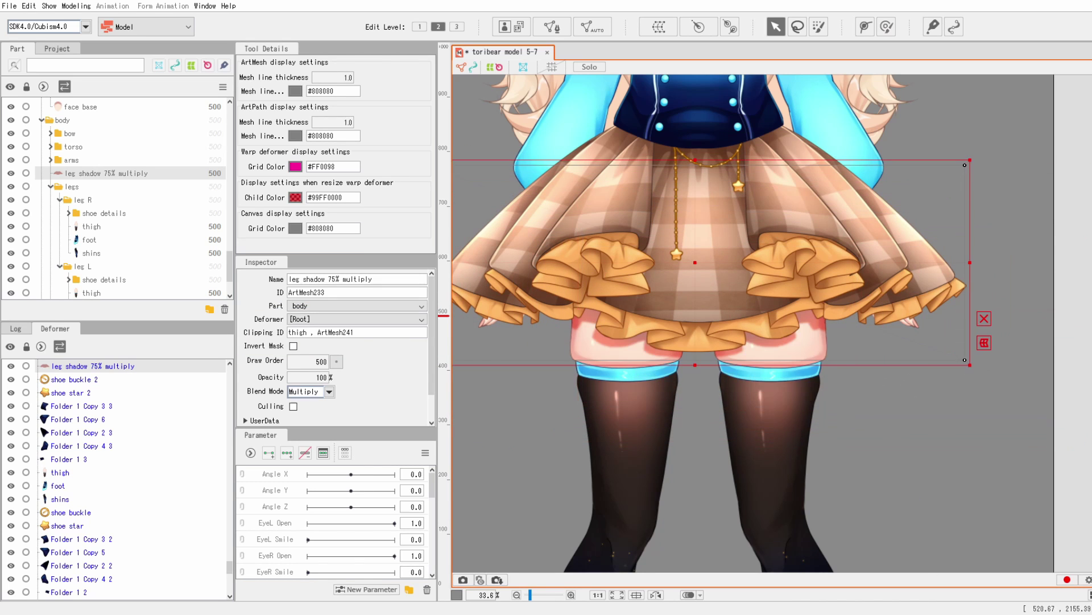
{"action": "left_click", "coordinate": [971, 451]}
Step: Remove the clipping ID from the left iris layer, Folder 22
{"action": "left_click_drag", "start_coordinate": [736, 412], "coordinate": [760, 522]}
{"action": "left_click_drag", "start_coordinate": [747, 212], "coordinate": [736, 501]}
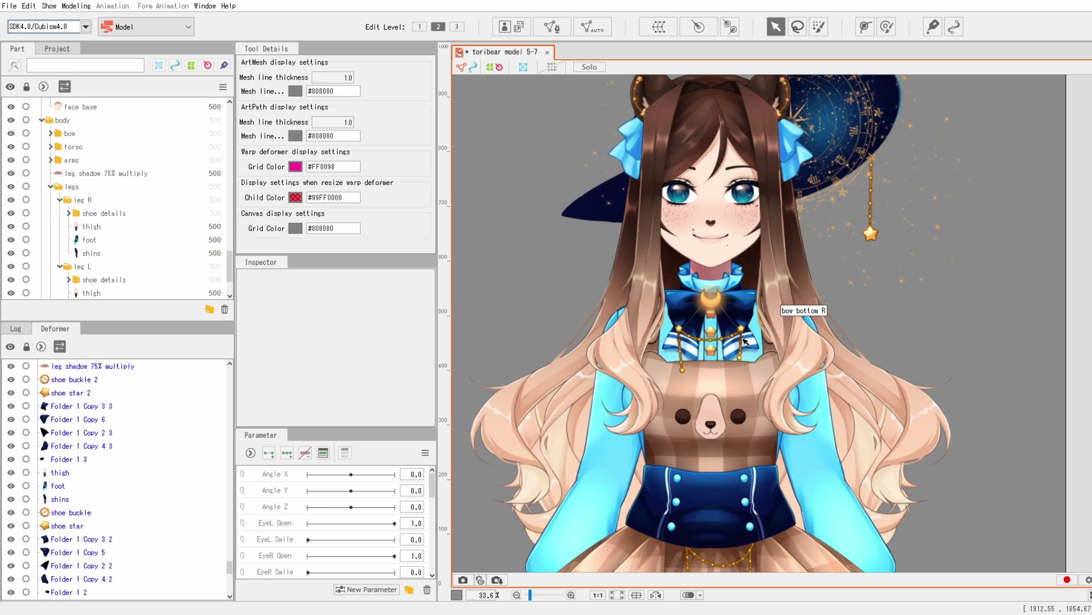
{"action": "left_click_drag", "start_coordinate": [768, 346], "coordinate": [751, 381]}
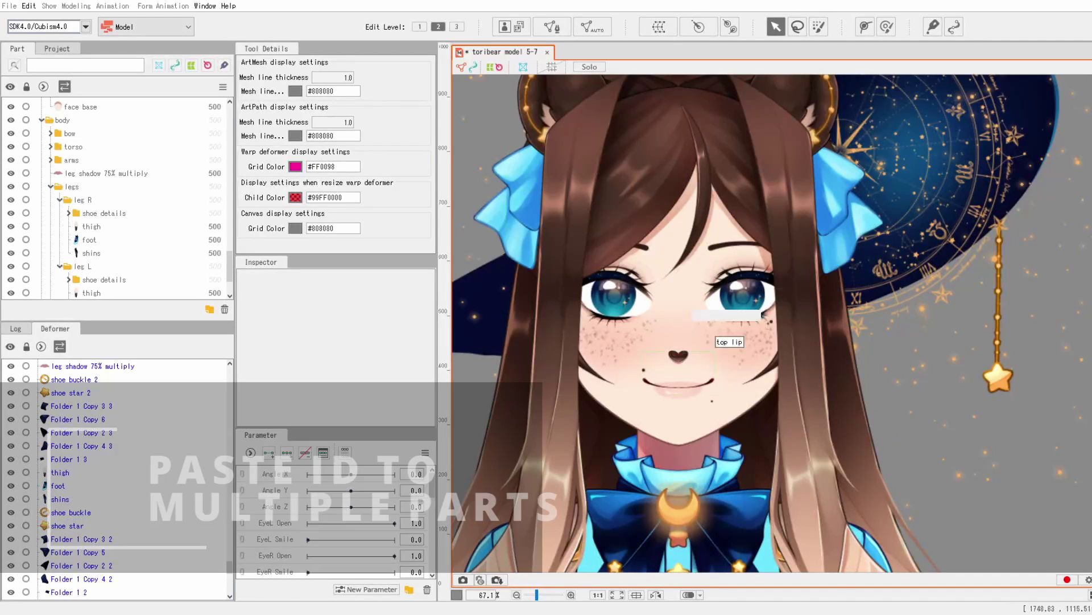
{"action": "left_click", "coordinate": [613, 293]}
{"action": "double_click", "coordinate": [284, 332]}
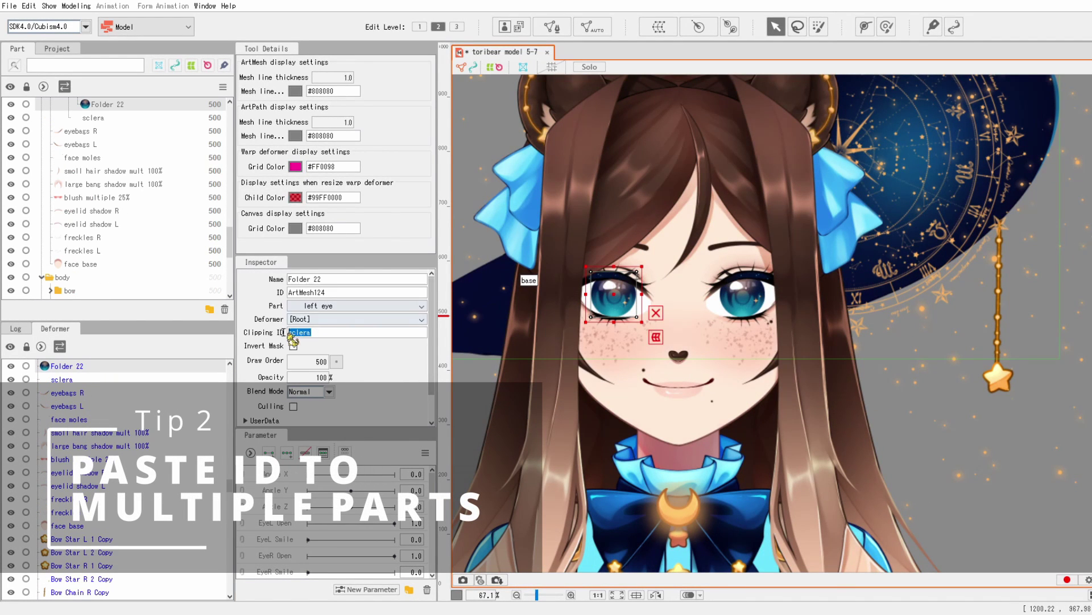
{"action": "key", "text": "ctrl+x"}
{"action": "scroll", "coordinate": [604, 283], "scroll_direction": "up", "scroll_amount": 3}
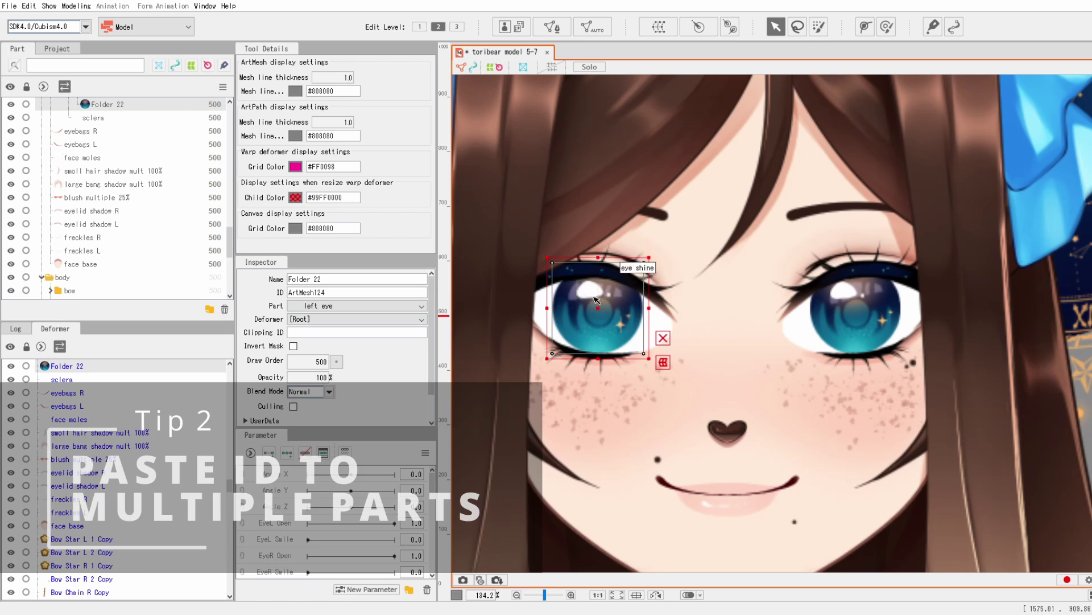
Step: Try moving the unclipped left iris and its eye shine, undoing each move
{"action": "left_click_drag", "start_coordinate": [641, 313], "coordinate": [737, 327]}
{"action": "key", "text": "ctrl+z"}
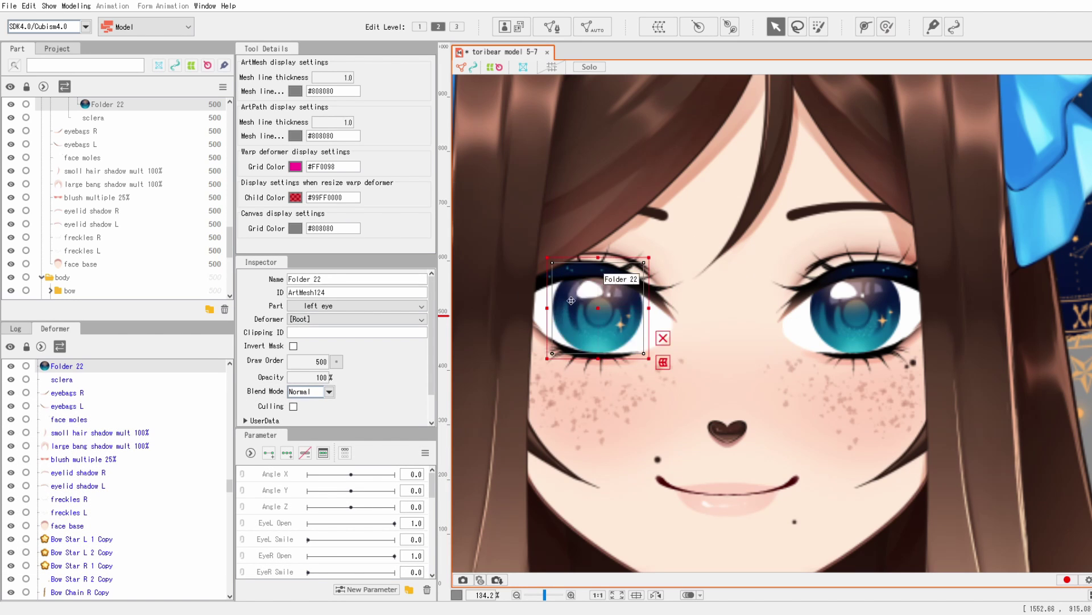
{"action": "left_click", "coordinate": [593, 292]}
{"action": "mouse_move", "coordinate": [594, 293]}
{"action": "left_mouse_down"}
{"action": "mouse_move", "coordinate": [643, 311]}
{"action": "mouse_move", "coordinate": [743, 291]}
{"action": "mouse_move", "coordinate": [603, 305]}
{"action": "left_mouse_up"}
{"action": "key", "text": "ctrl+z"}
Step: Set the clipping ID of Folder 22 and eye shine together to sclera and test them with a trial move
{"action": "left_click", "coordinate": [658, 331]}
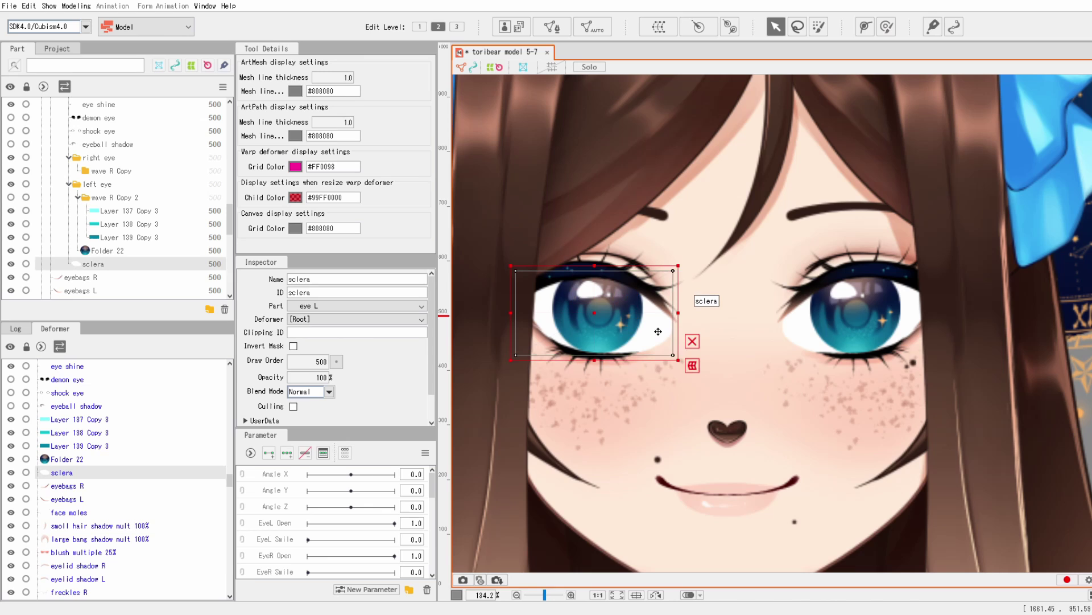
{"action": "left_click", "coordinate": [623, 311]}
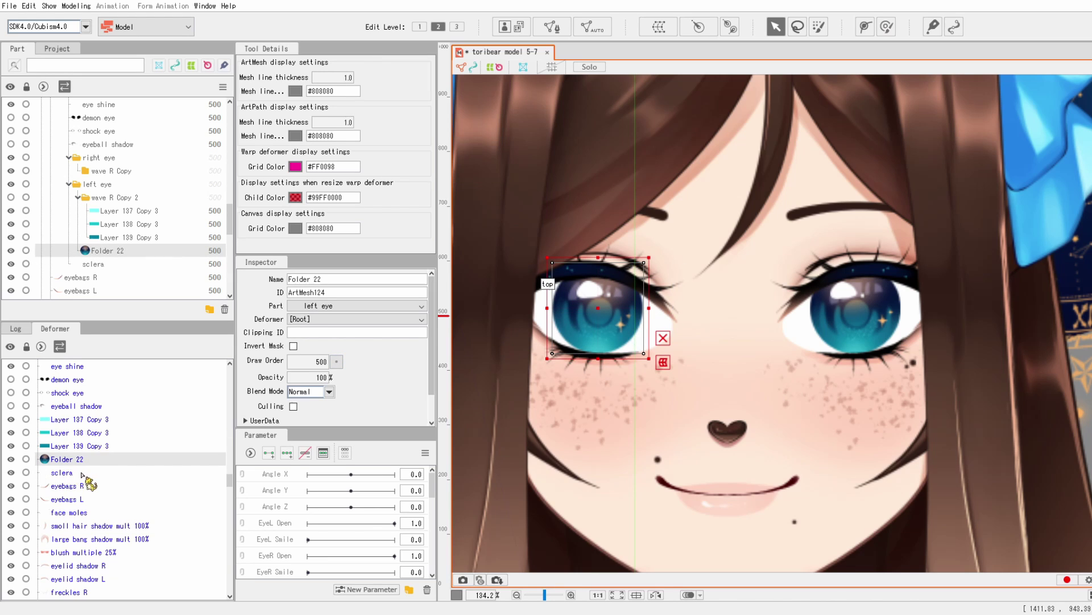
{"action": "scroll", "coordinate": [86, 415], "scroll_direction": "up", "scroll_amount": 1}
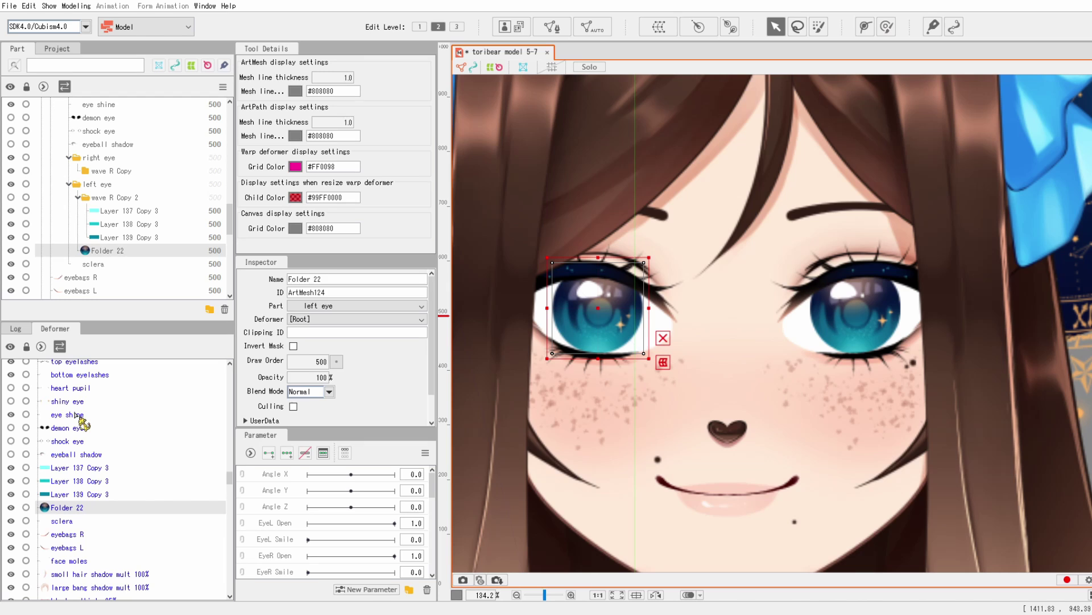
{"action": "left_click", "coordinate": [77, 416], "text": "ctrl"}
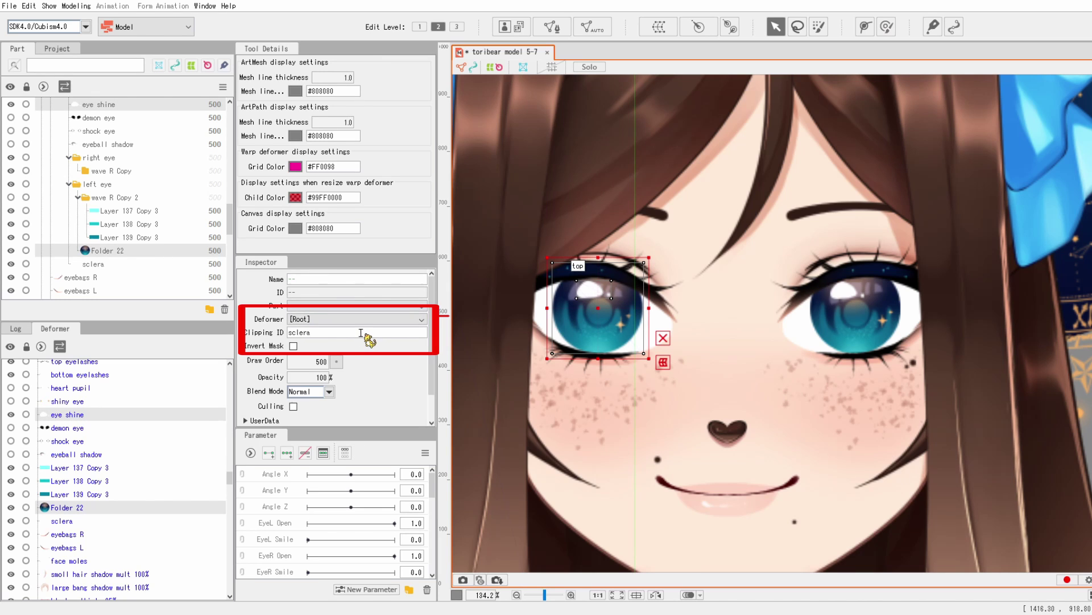
{"action": "mouse_move", "coordinate": [595, 308]}
{"action": "left_mouse_down"}
{"action": "mouse_move", "coordinate": [644, 397]}
{"action": "mouse_move", "coordinate": [678, 428]}
{"action": "mouse_move", "coordinate": [660, 308]}
{"action": "mouse_move", "coordinate": [597, 292]}
{"action": "mouse_move", "coordinate": [591, 352]}
{"action": "mouse_move", "coordinate": [548, 342]}
{"action": "mouse_move", "coordinate": [631, 368]}
{"action": "mouse_move", "coordinate": [577, 316]}
{"action": "left_mouse_up"}
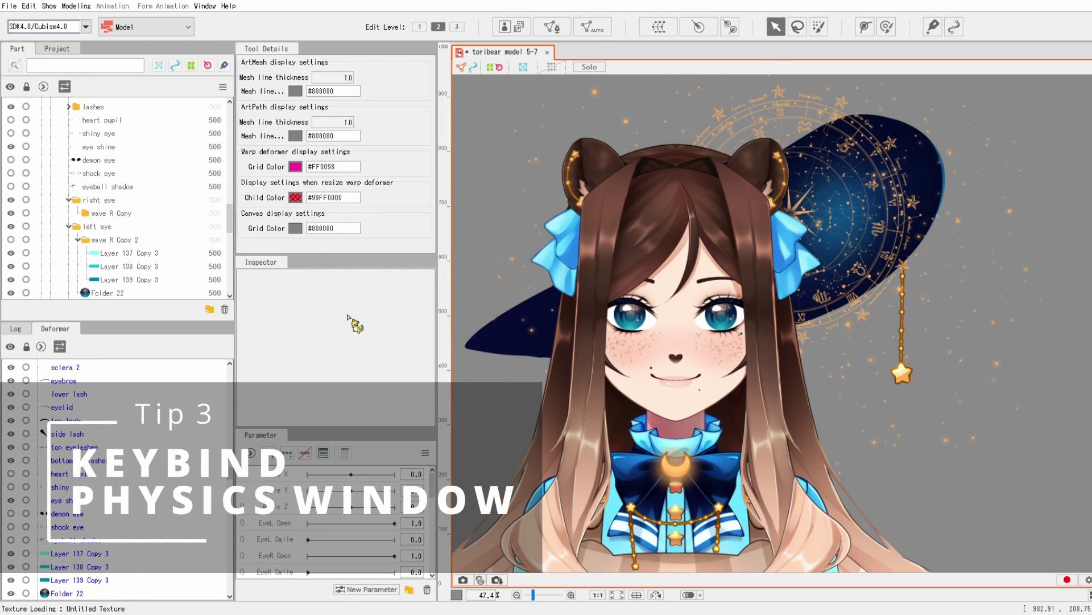
Step: Assign NumPad-1 as the keyboard shortcut for Open Physics/Scene Blending Settings
{"action": "left_click", "coordinate": [9, 6]}
{"action": "mouse_move", "coordinate": [68, 189]}
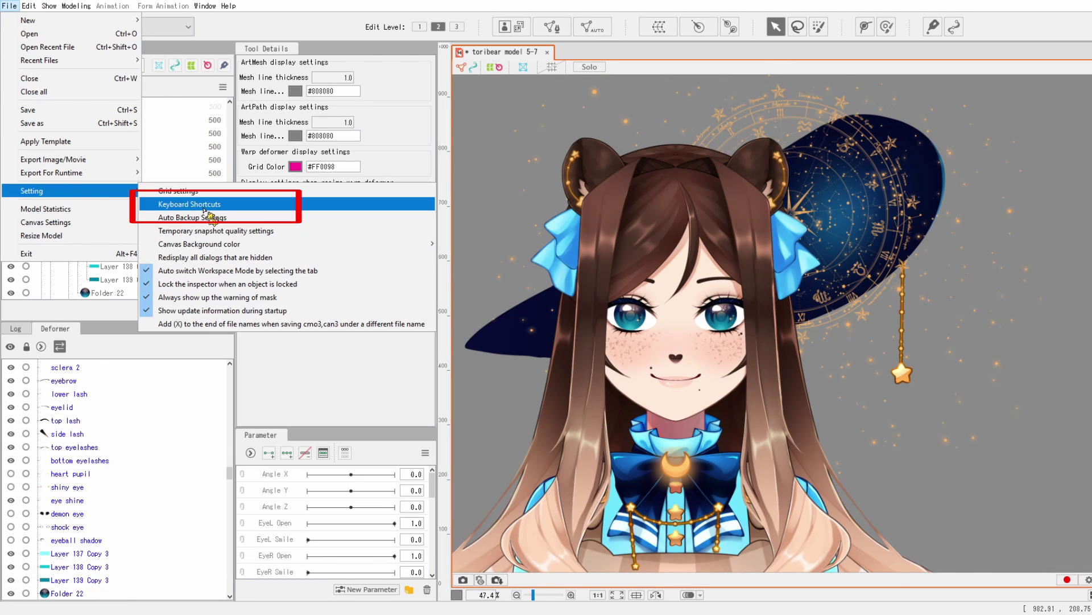
{"action": "left_click", "coordinate": [209, 206]}
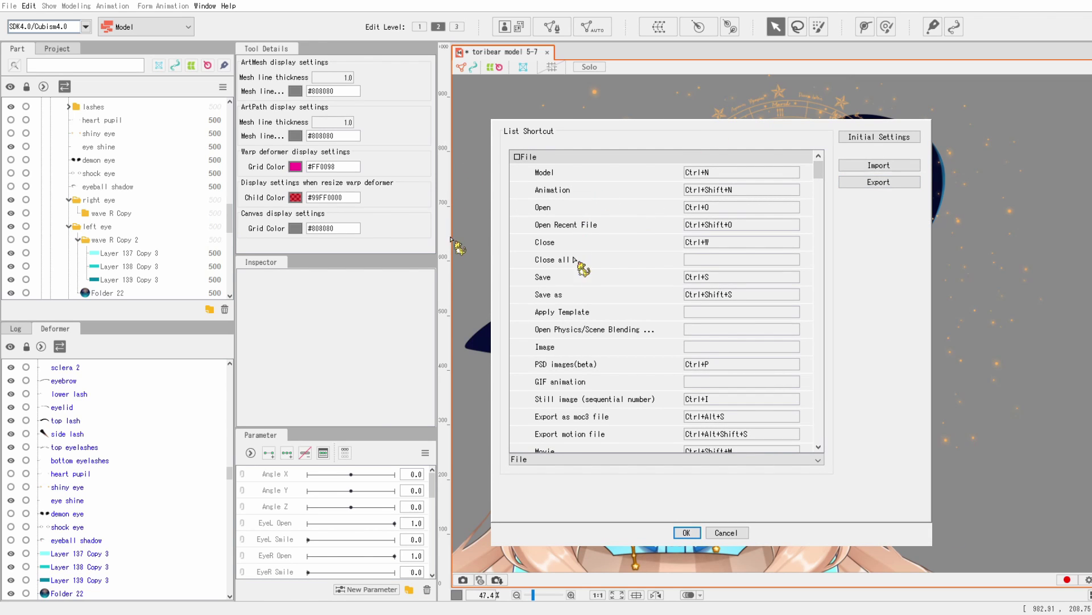
{"action": "left_click", "coordinate": [573, 330]}
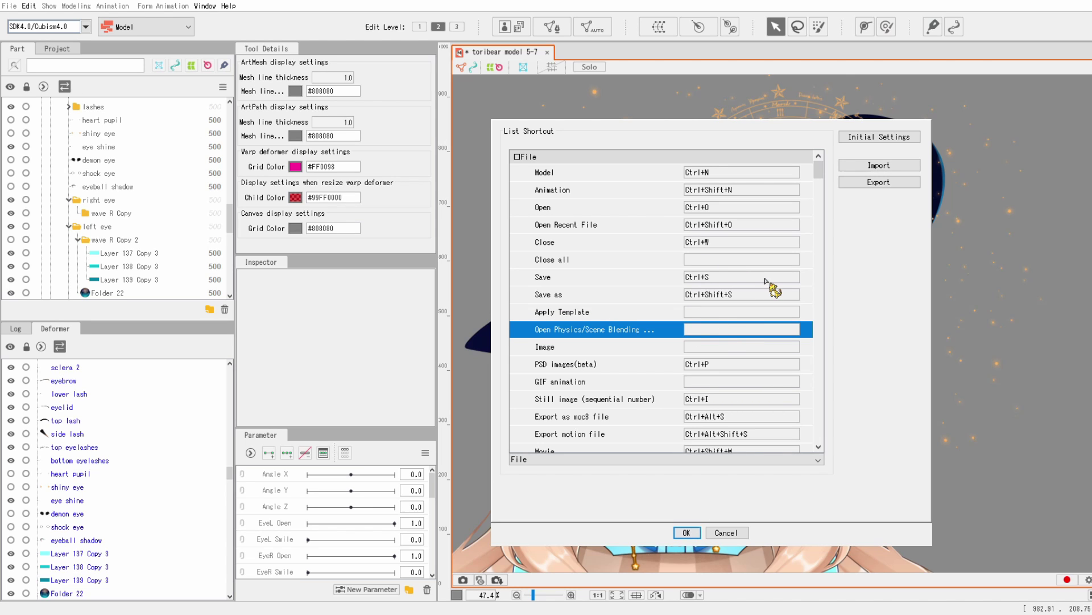
{"action": "key", "text": "KP_1"}
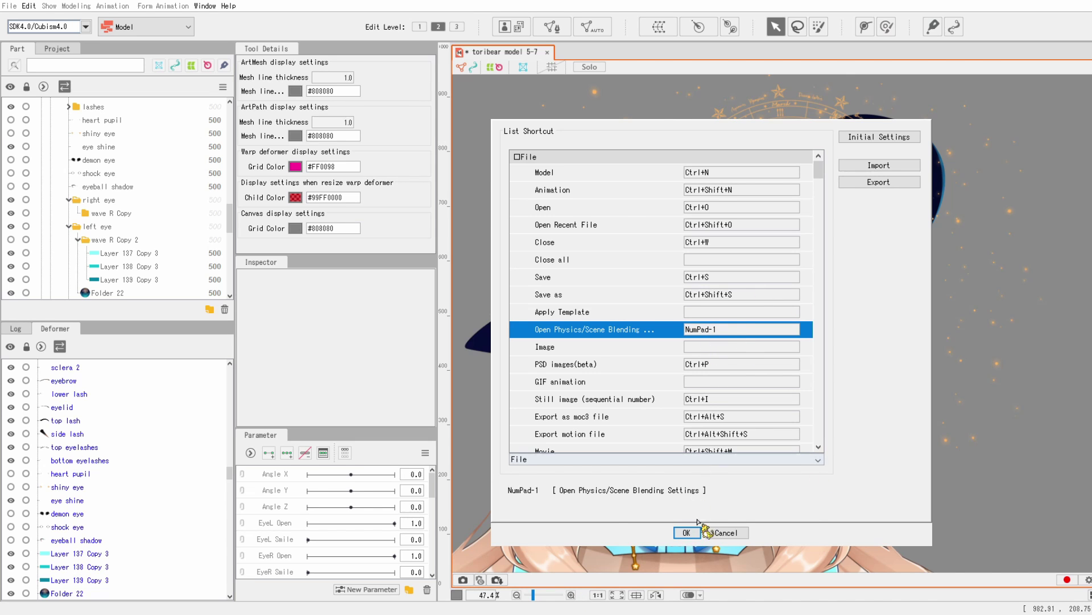
{"action": "left_click", "coordinate": [687, 533]}
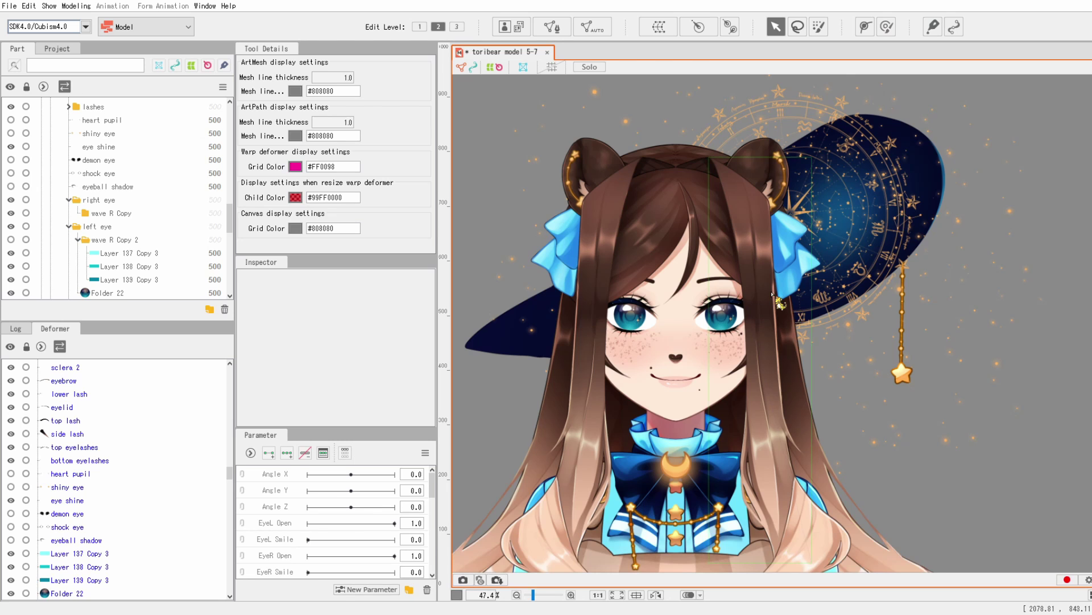
Step: Open the Physics/Scene Blending settings, reposition and resize their window over the workspace, and close it
{"action": "key", "text": "ctrl+shift+p"}
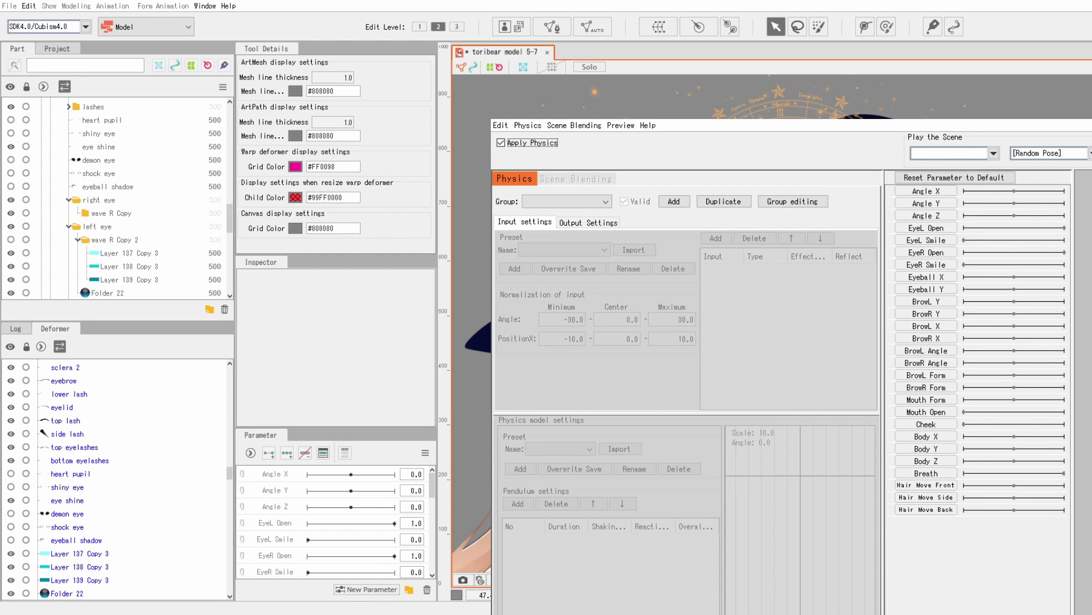
{"action": "left_click_drag", "start_coordinate": [711, 113], "coordinate": [230, 9]}
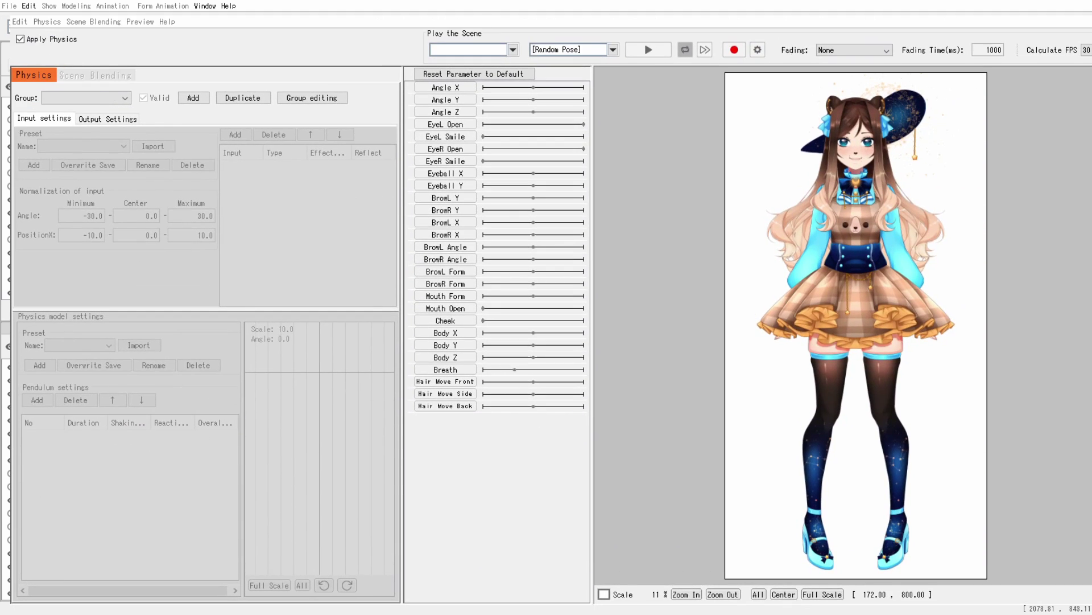
{"action": "left_click_drag", "start_coordinate": [1091, 17], "coordinate": [915, 123]}
{"action": "left_click_drag", "start_coordinate": [796, 228], "coordinate": [876, 181]}
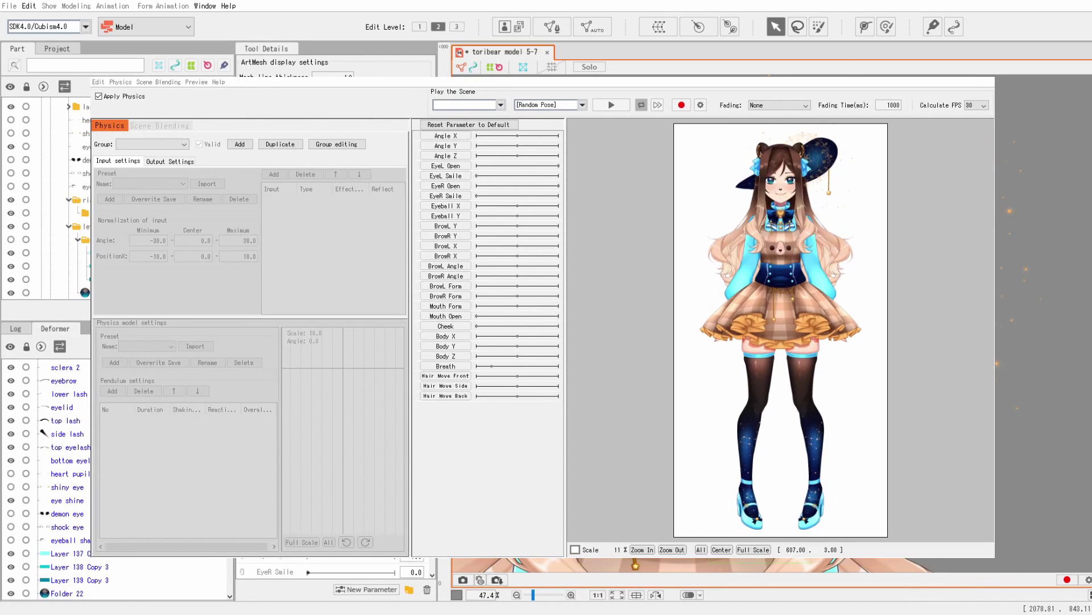
{"action": "left_click", "coordinate": [986, 70]}
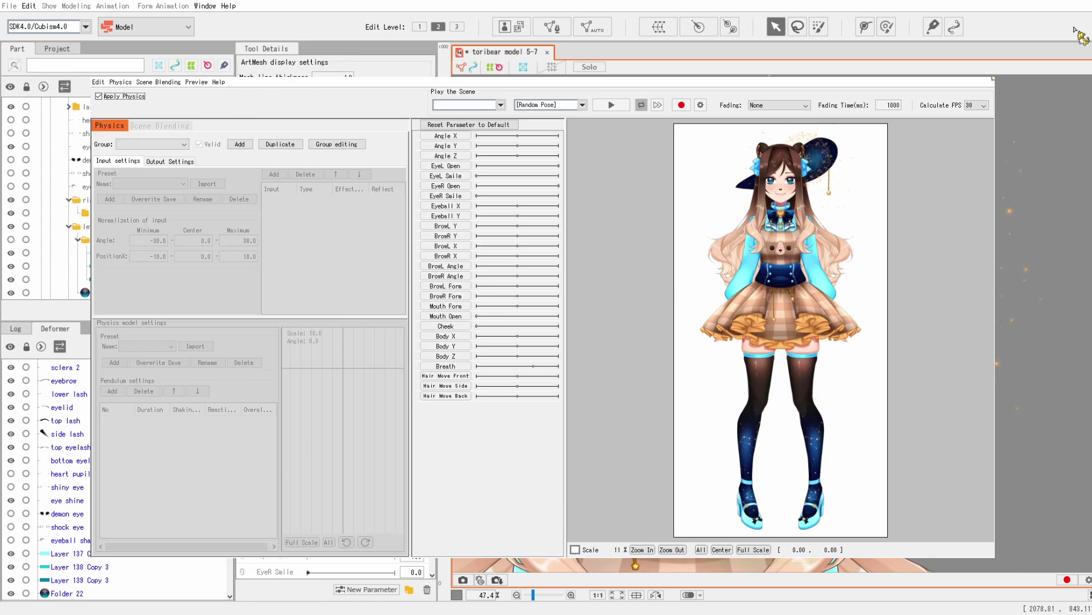
{"action": "left_click", "coordinate": [1075, 30]}
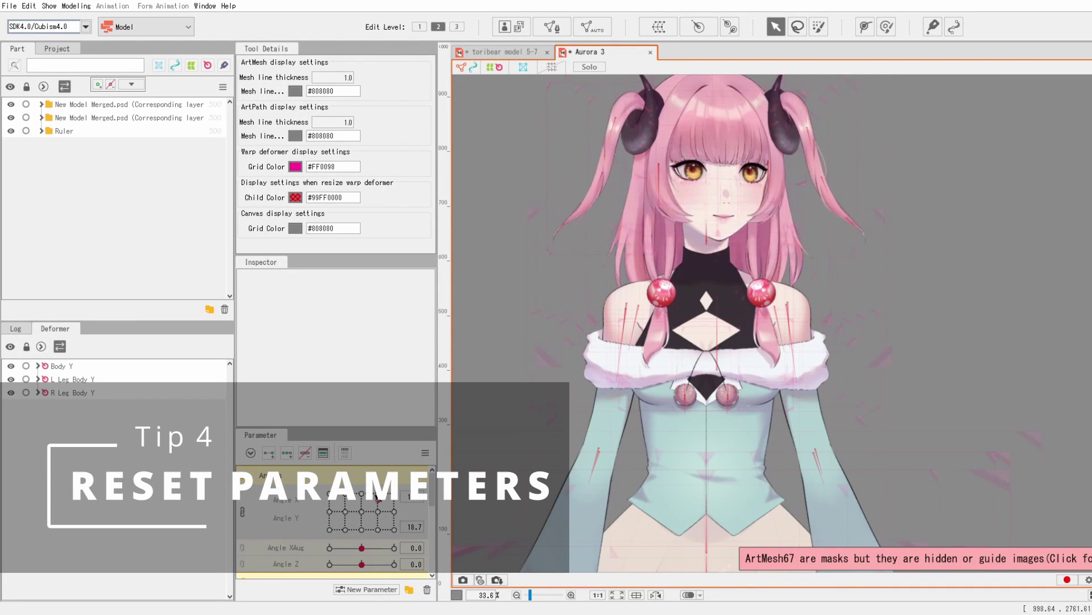
Step: Pose the model by setting Body Y to -10 and shifting Body Z to about -2.5
{"action": "scroll", "coordinate": [289, 510], "scroll_direction": "down", "scroll_amount": 5}
{"action": "left_click", "coordinate": [248, 489]}
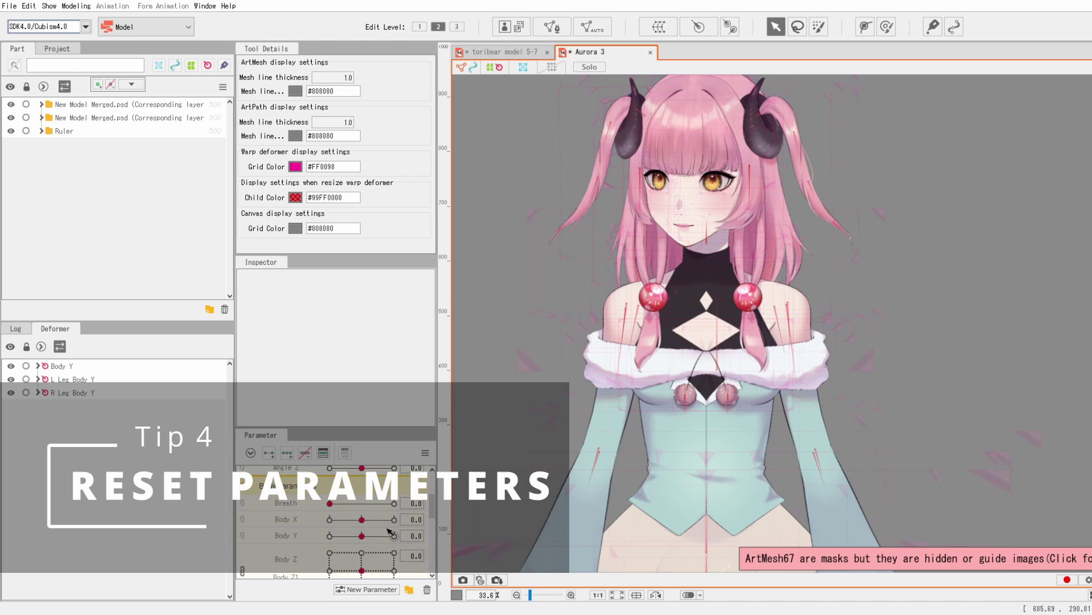
{"action": "left_click_drag", "start_coordinate": [362, 569], "coordinate": [294, 549]}
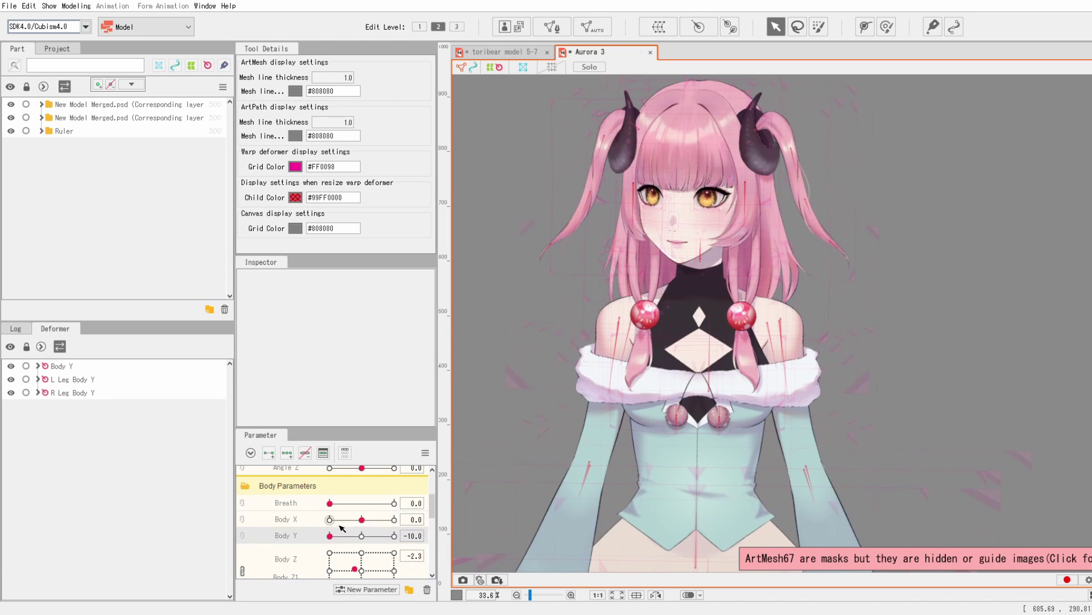
{"action": "left_click_drag", "start_coordinate": [362, 520], "coordinate": [381, 520]}
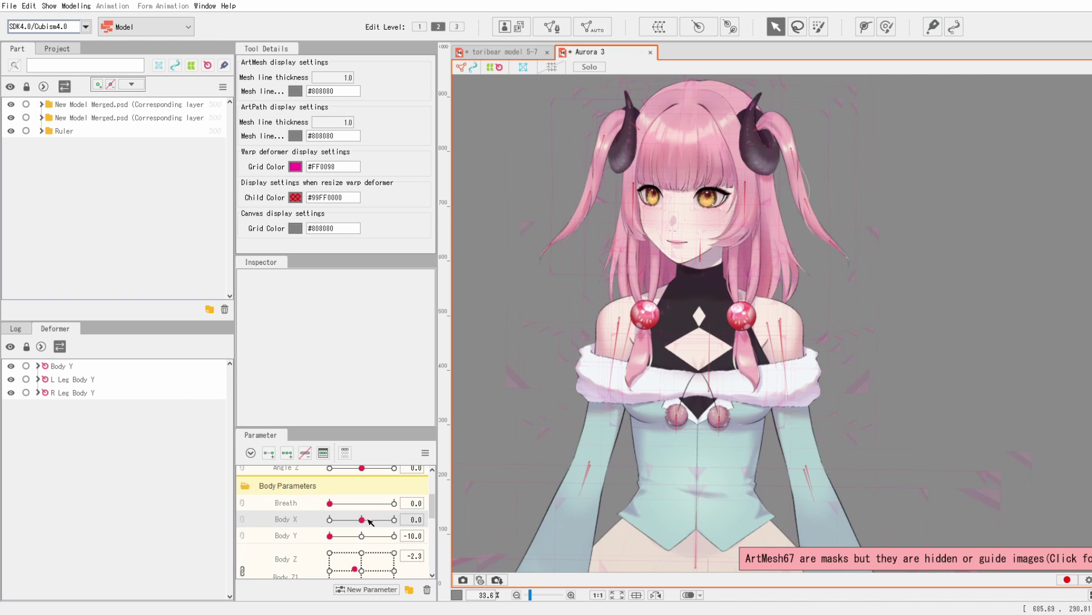
{"action": "mouse_move", "coordinate": [354, 569]}
{"action": "left_mouse_down"}
{"action": "mouse_move", "coordinate": [365, 571]}
{"action": "mouse_move", "coordinate": [333, 569]}
{"action": "mouse_move", "coordinate": [353, 568]}
{"action": "left_mouse_up"}
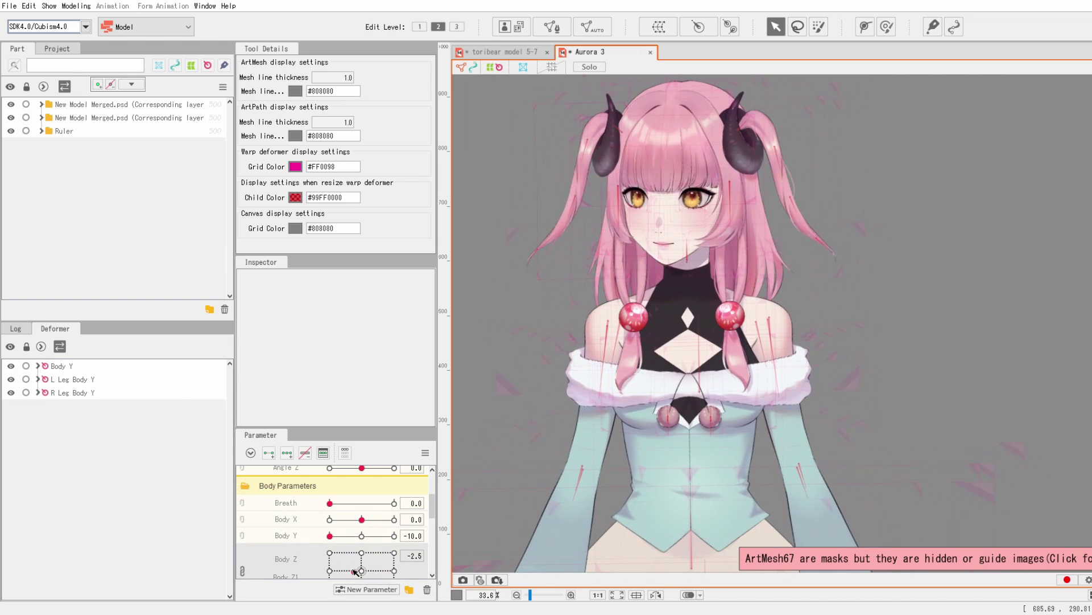
Step: Reset all of the model's parameters to their default values
{"action": "left_click", "coordinate": [425, 452]}
{"action": "left_click", "coordinate": [515, 458]}
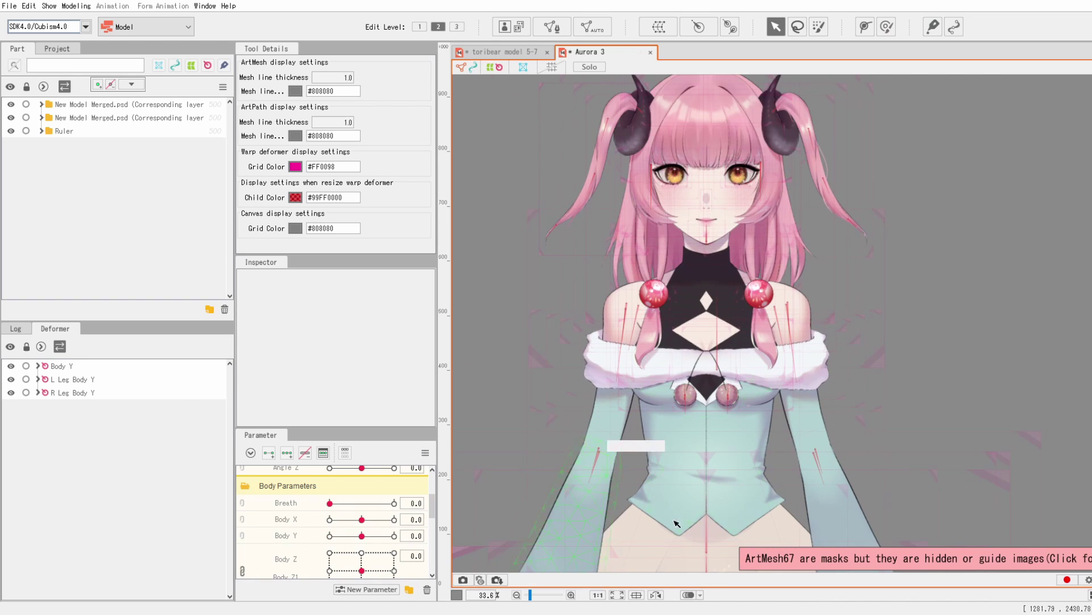
{"action": "left_click", "coordinate": [424, 453]}
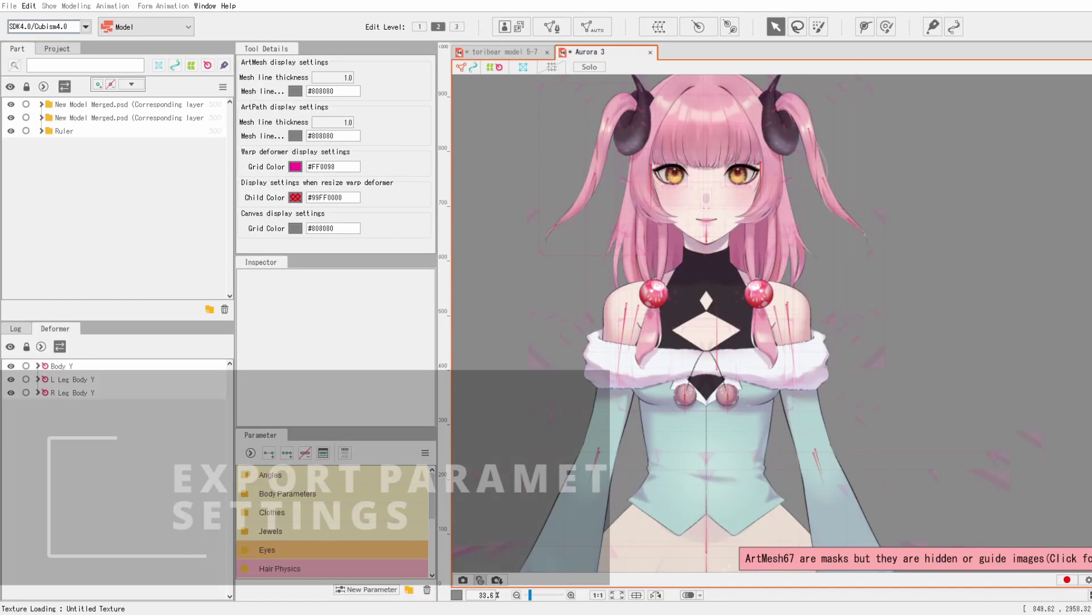
Step: Export the Aurora 3 model's parameters using the bulk setting of model parameters
{"action": "left_click", "coordinate": [9, 6]}
{"action": "mouse_move", "coordinate": [108, 179]}
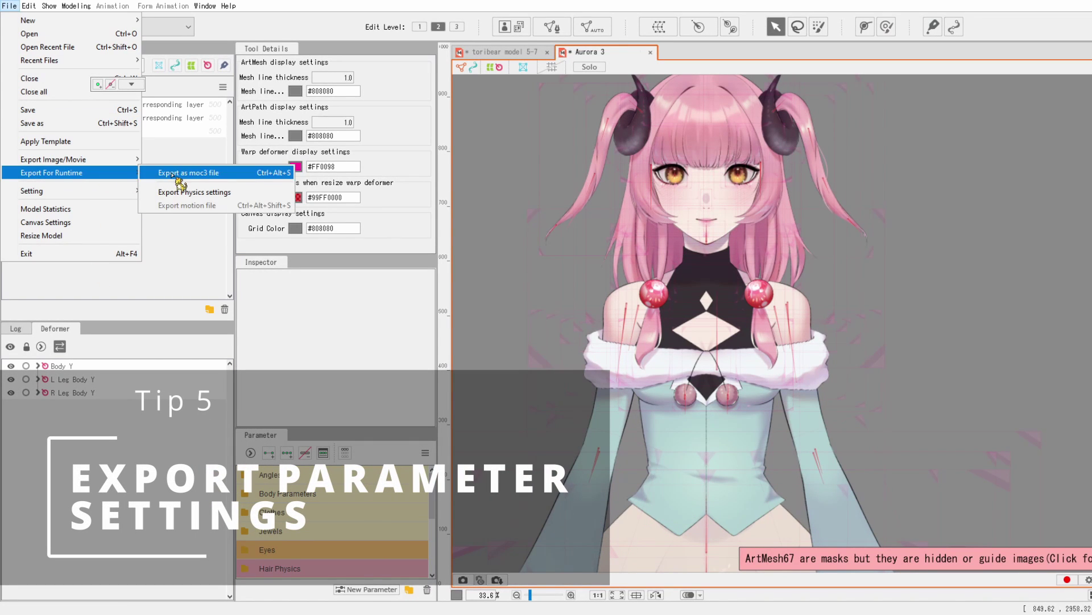
{"action": "mouse_move", "coordinate": [69, 6]}
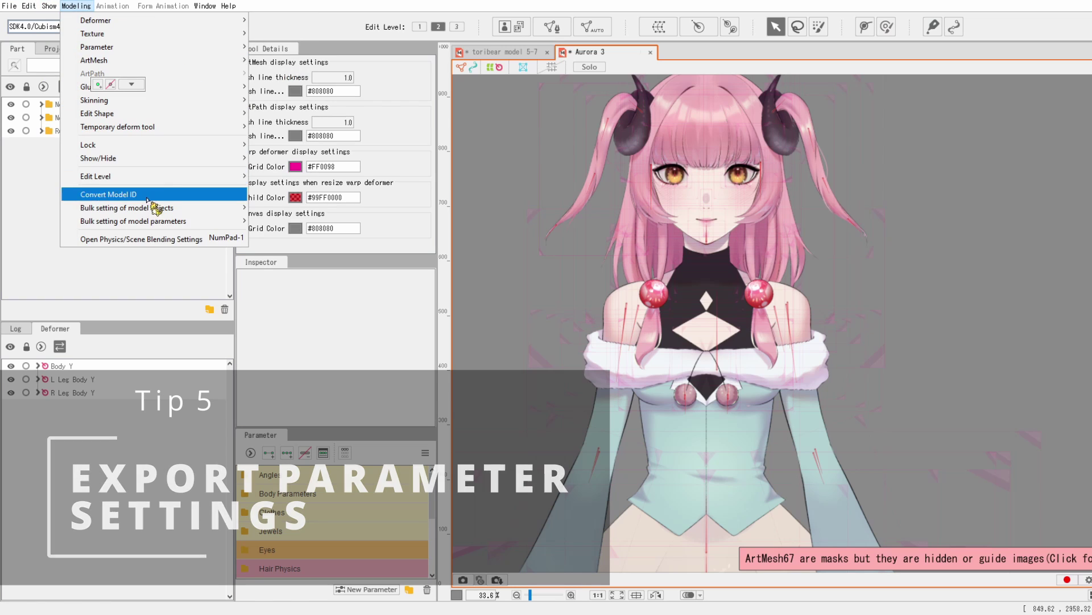
{"action": "mouse_move", "coordinate": [175, 221]}
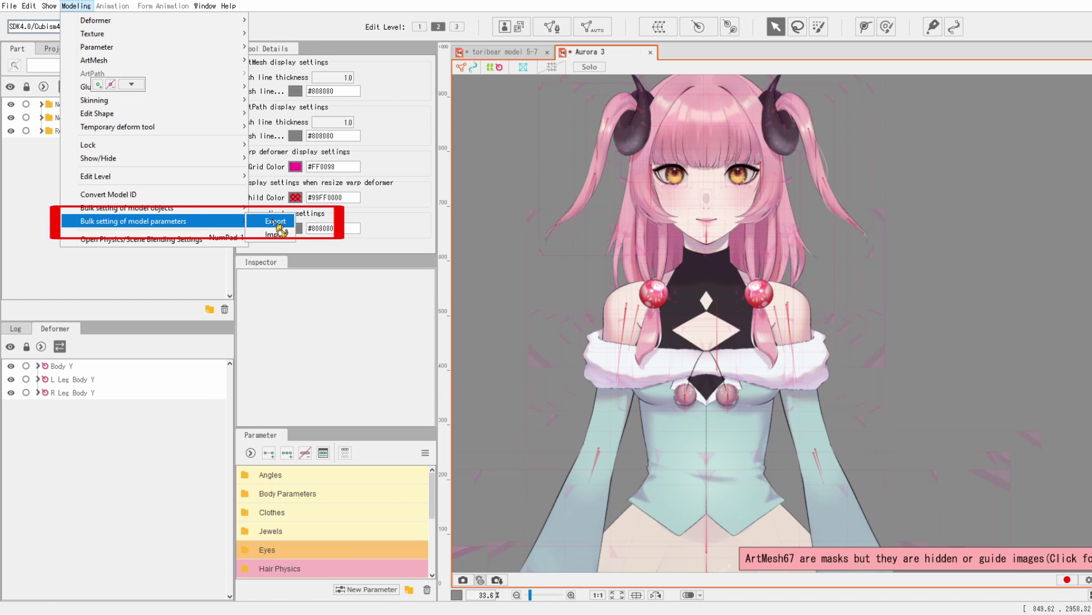
{"action": "left_click", "coordinate": [276, 222]}
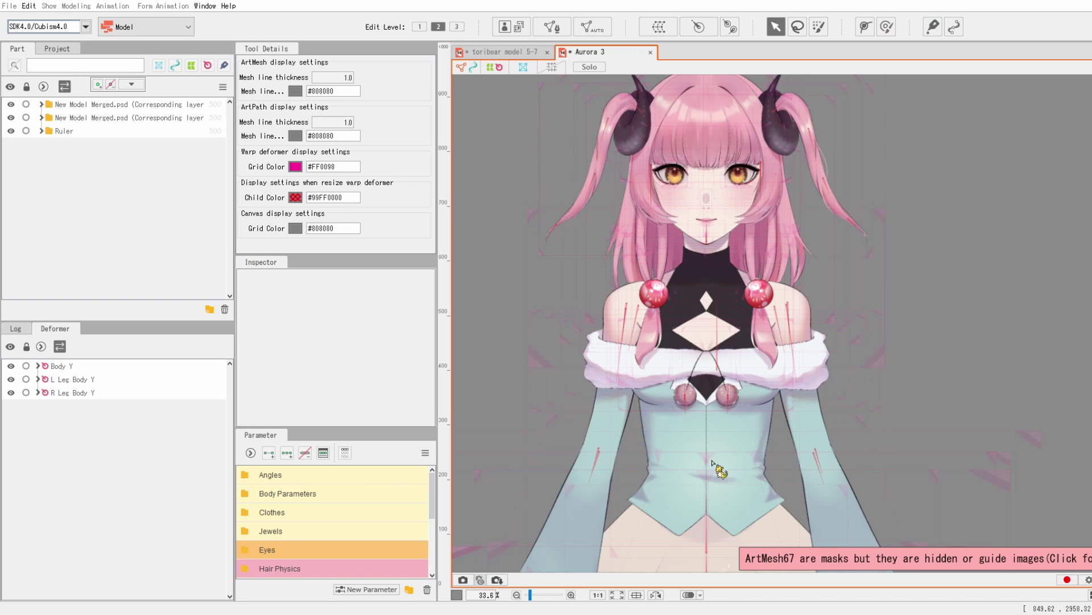
Step: Switch to the toribear model 5-7 document and start importing model parameters through the bulk parameter setting
{"action": "left_click", "coordinate": [529, 53]}
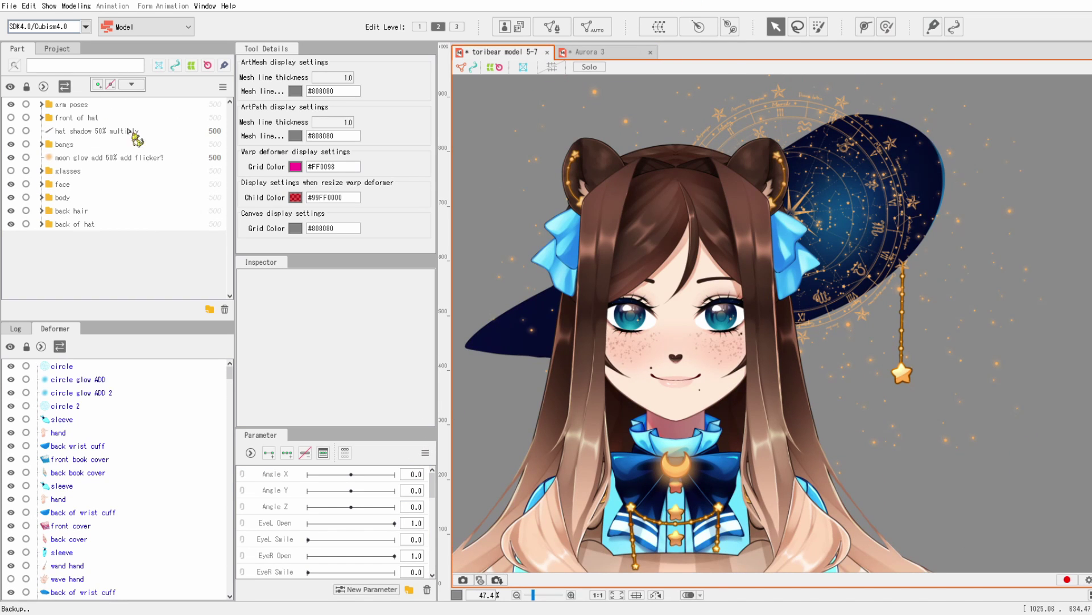
{"action": "left_click", "coordinate": [72, 7]}
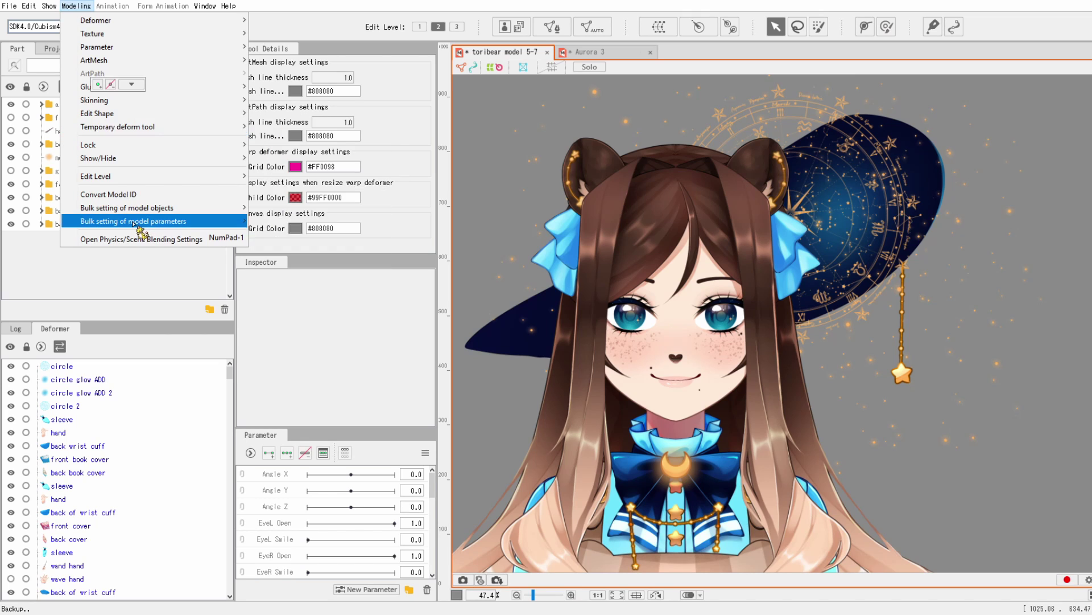
{"action": "mouse_move", "coordinate": [139, 223]}
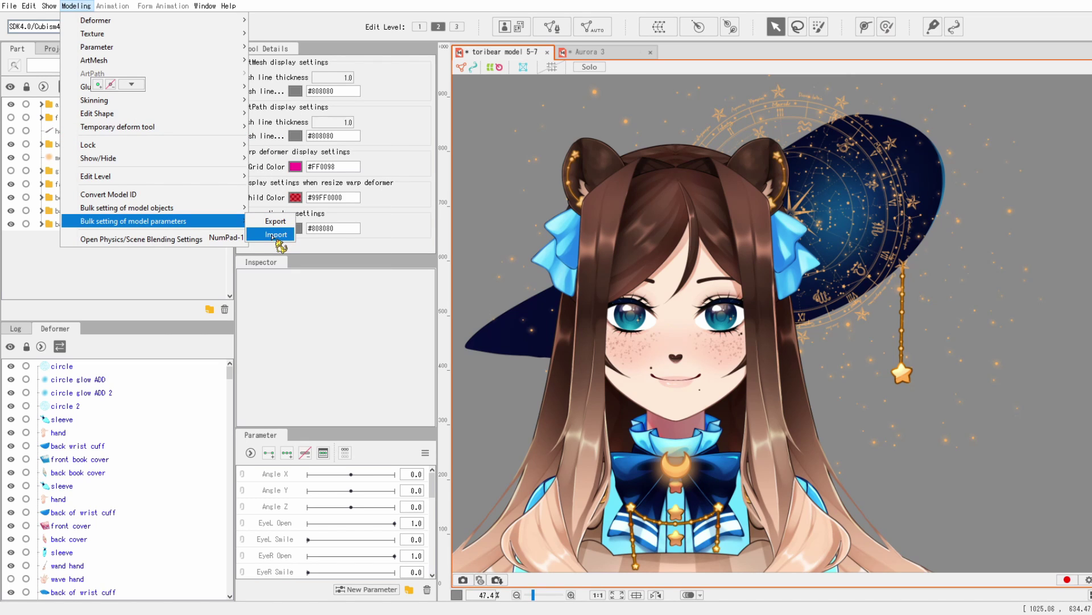
{"action": "left_click", "coordinate": [275, 234]}
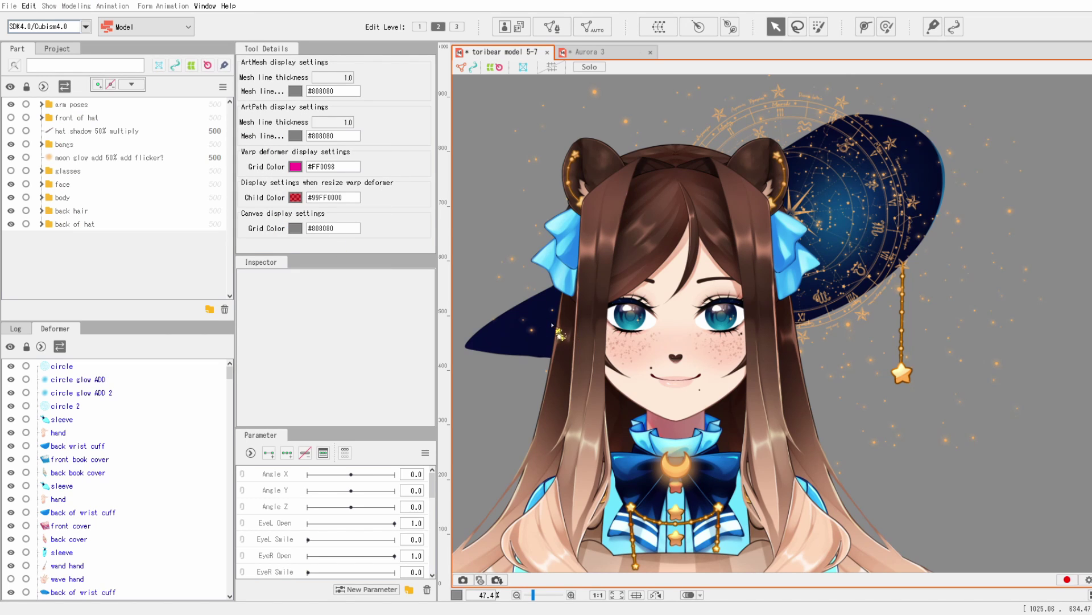